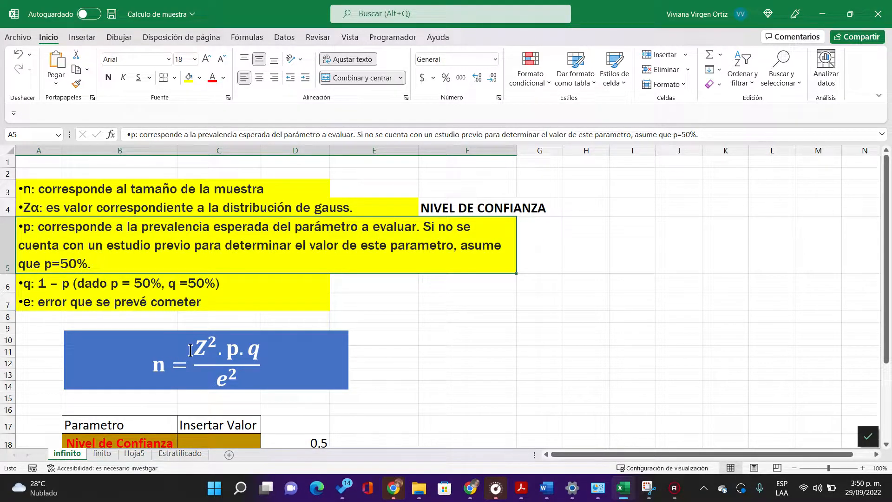
Step: Review the definitions of Zα, p and q in rows 4 to 6, including the confidence level note in F4
click(86, 210)
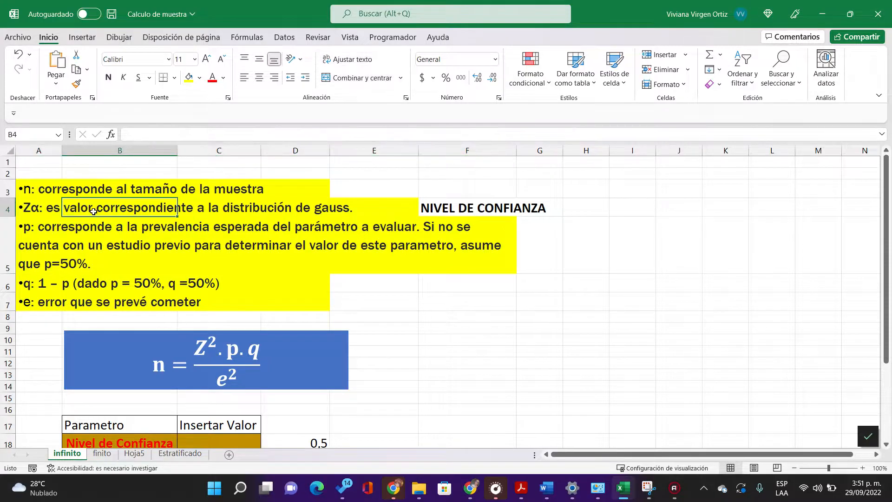
drag(358, 210, 40, 207)
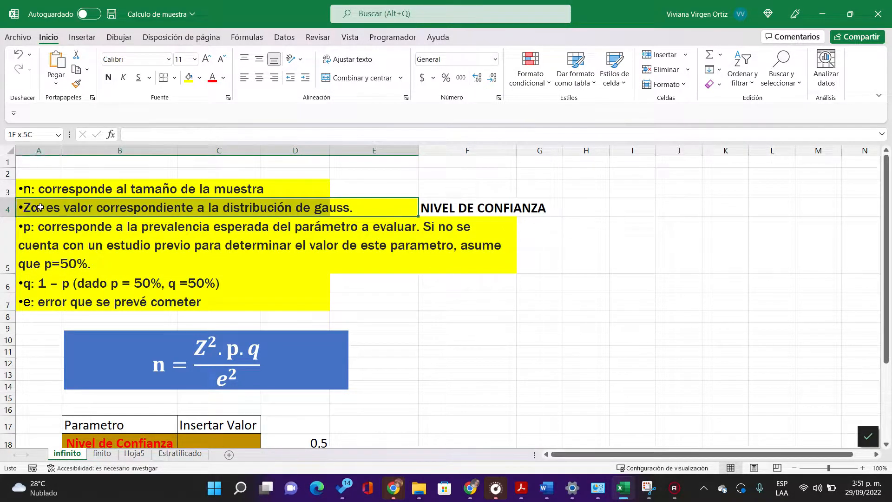
click(439, 207)
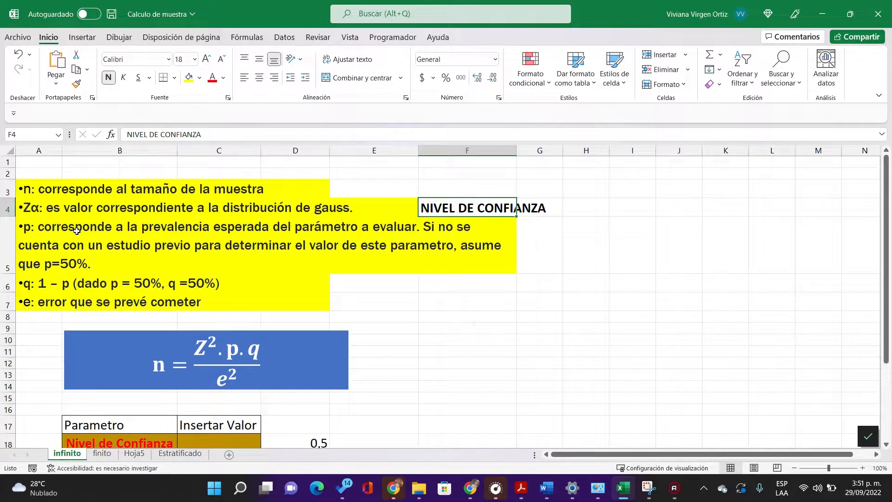
click(159, 233)
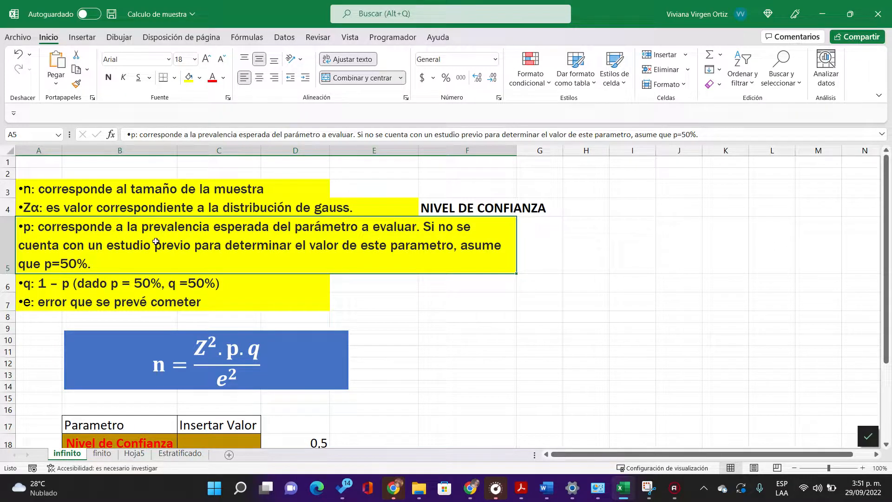
click(59, 279)
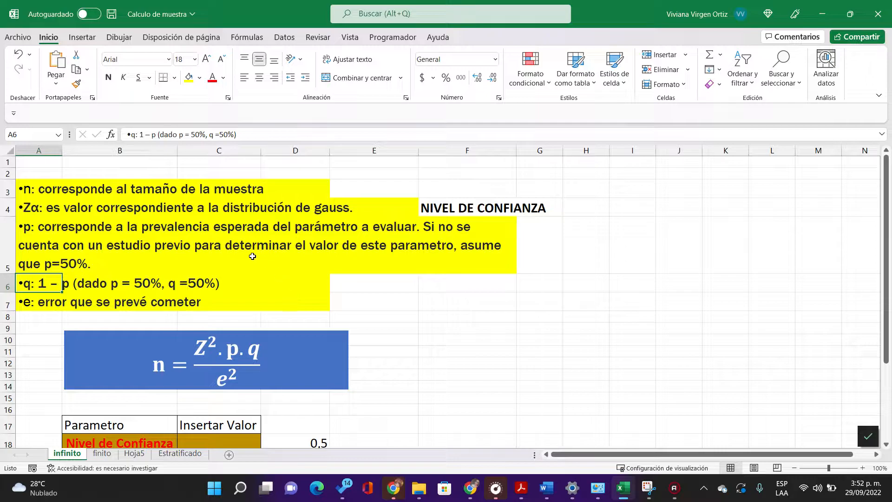
Step: Go through the parameter labels in the calculation table, from Nivel de Confianza in B18 down to n in B23
drag(886, 234, 886, 310)
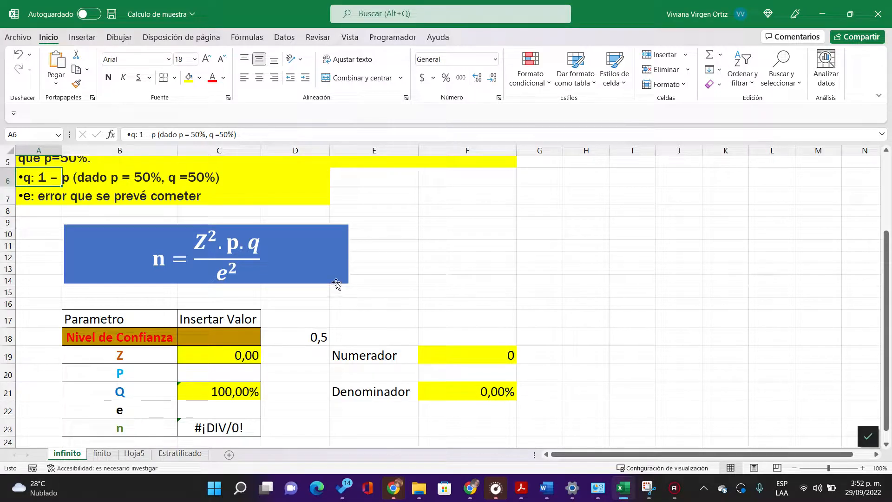
click(160, 338)
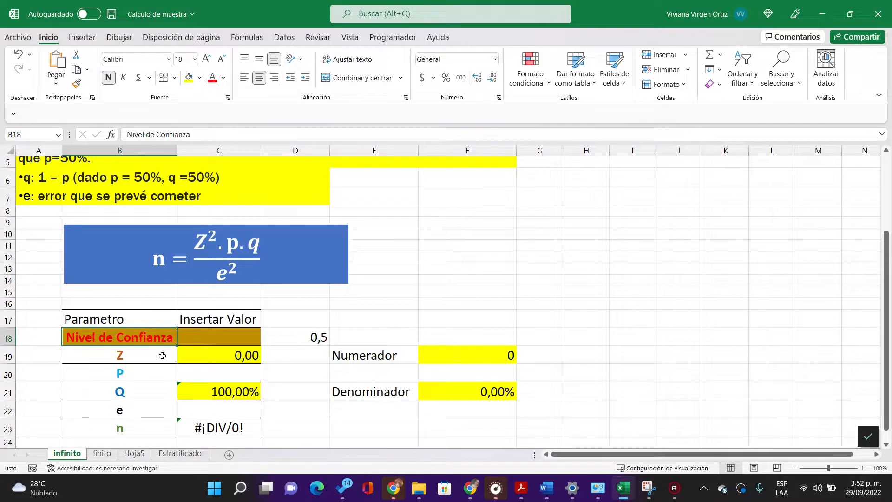
click(162, 355)
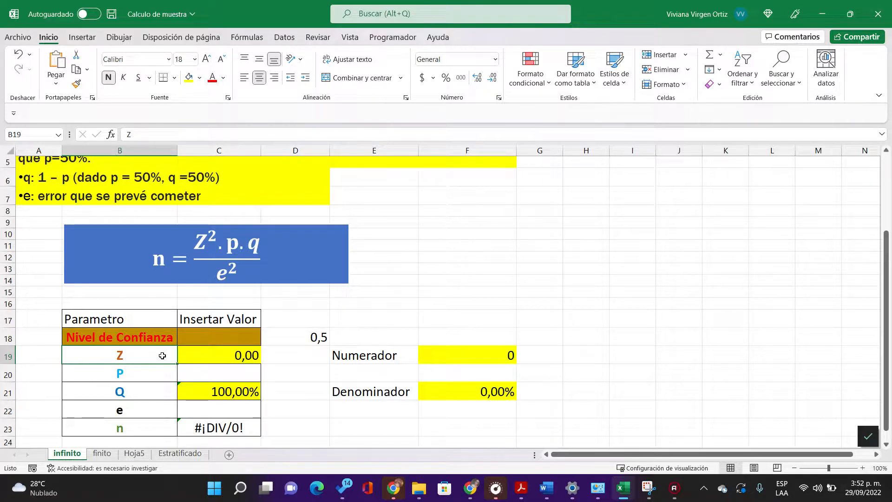
click(162, 372)
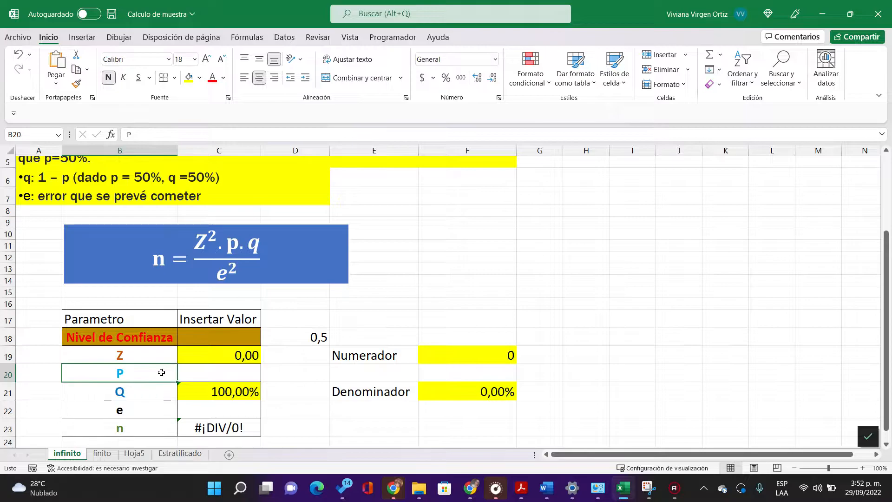
click(157, 397)
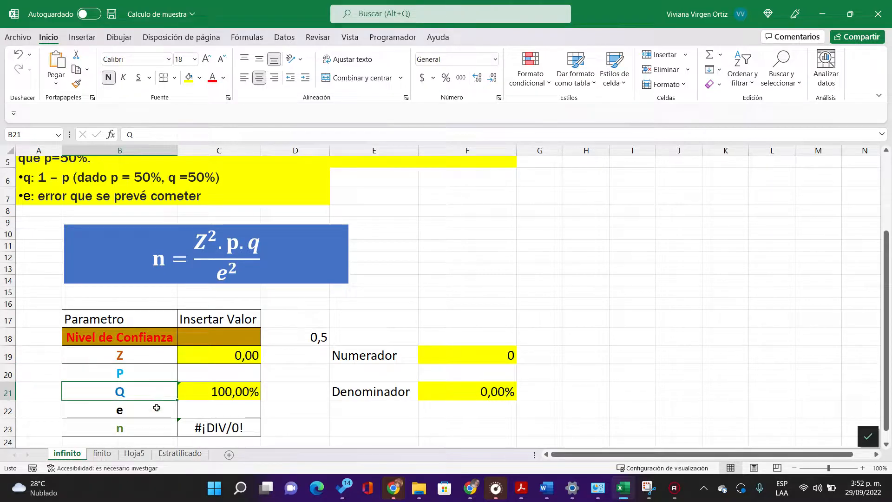
click(157, 407)
click(156, 429)
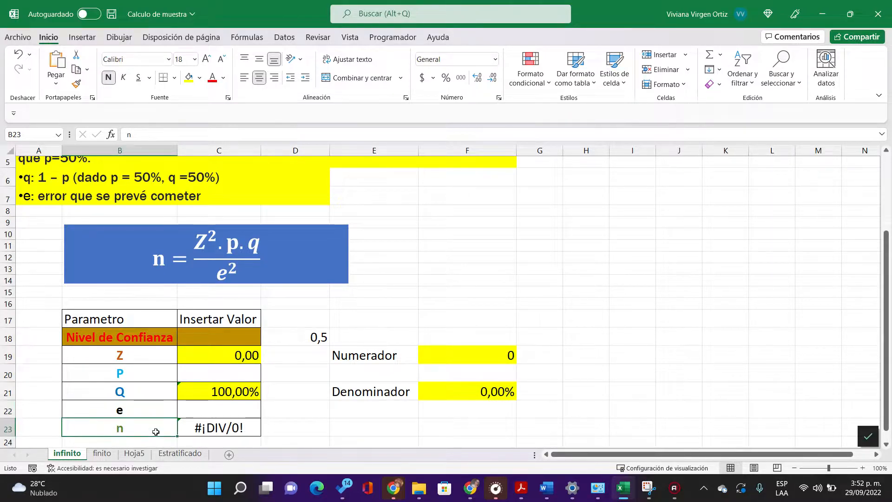
Step: Inspect the Z formula in C19 and the helper formula it refers to in D18
click(257, 354)
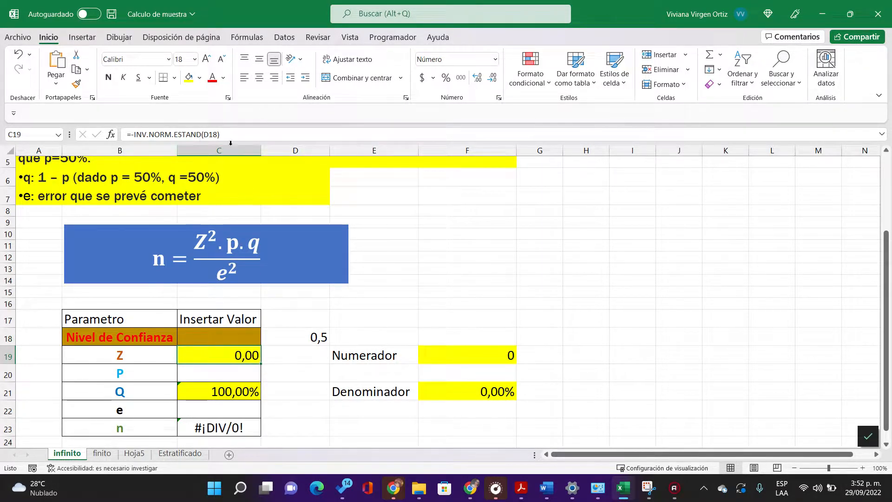
double_click(232, 355)
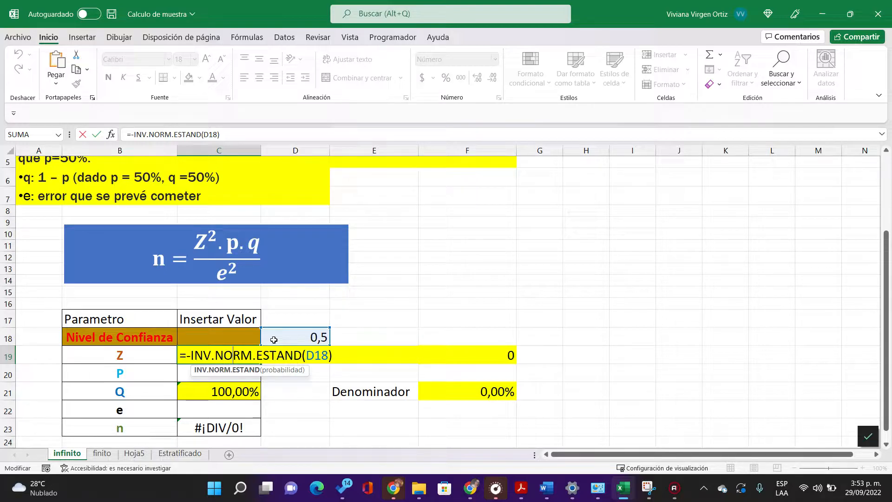
click(357, 330)
click(290, 340)
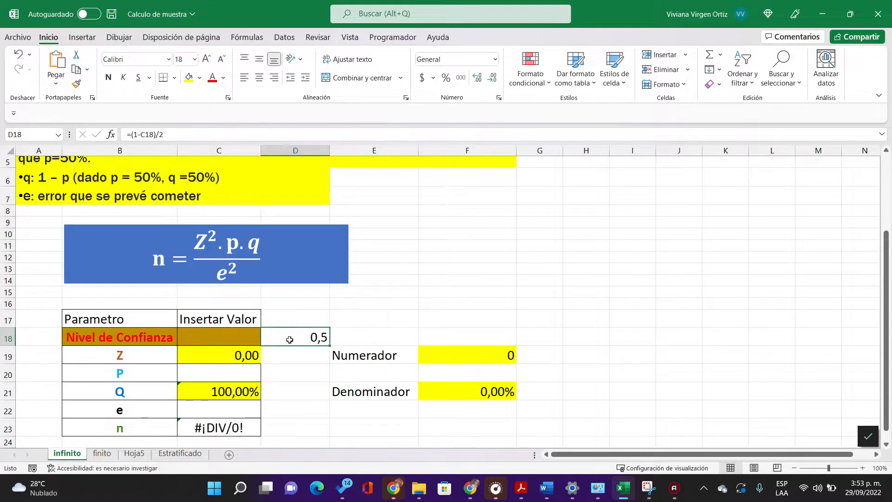
double_click(292, 339)
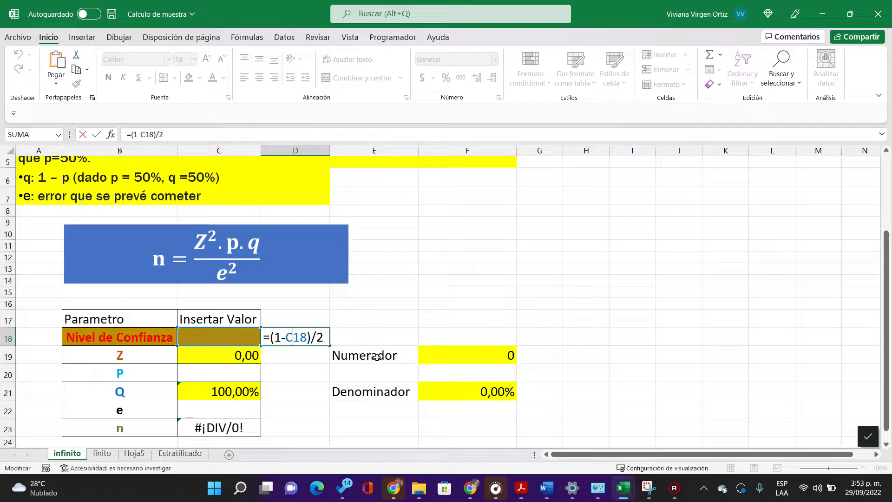
key(Return)
Step: Set the Nivel de Confianza value in C18 to 95%
click(222, 341)
text(95)
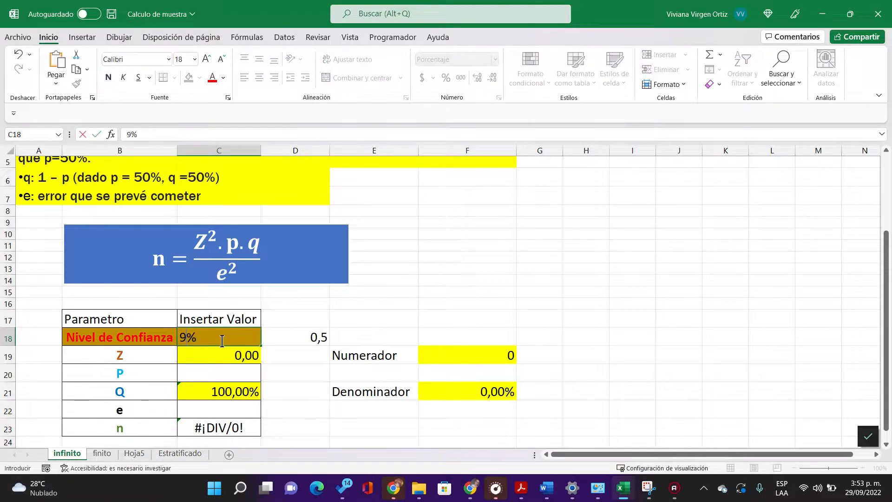
key(Return)
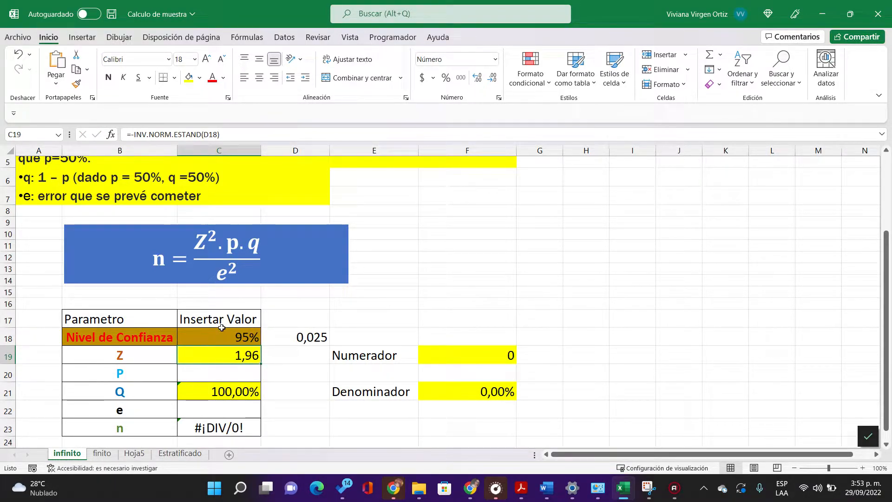
Step: Recheck how D18 uses the confidence level and how the Z formula in C19 uses D18, leaving both formulas as they are
click(275, 339)
double_click(275, 338)
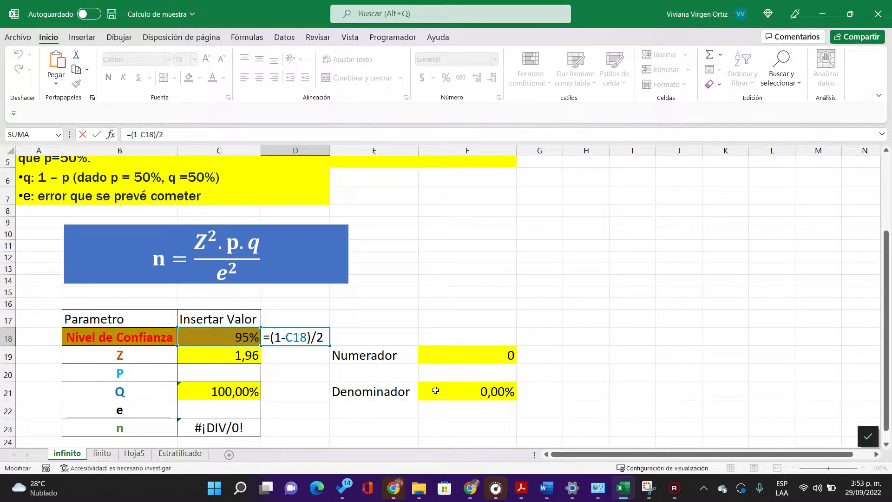
key(Return)
double_click(254, 361)
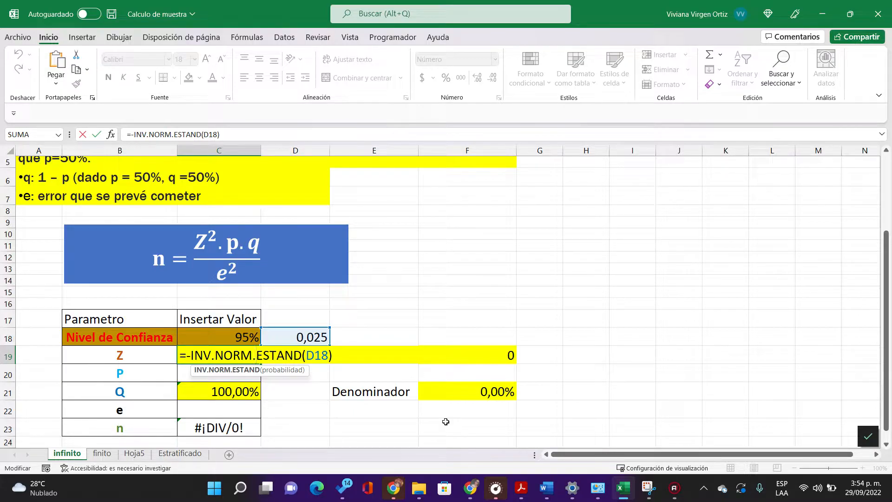
key(Return)
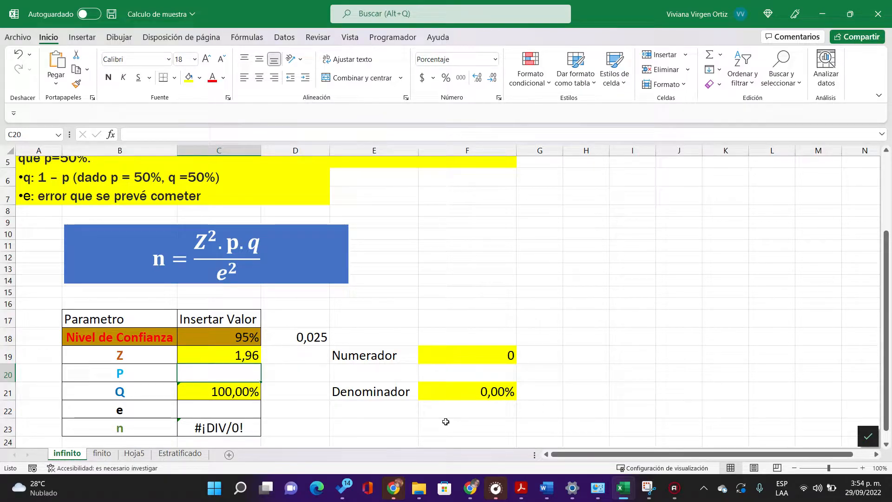
Step: Enter 50% for P in C20 and 5% for the error e in C22, checking the Q formula in between
text(50%)
key(Return)
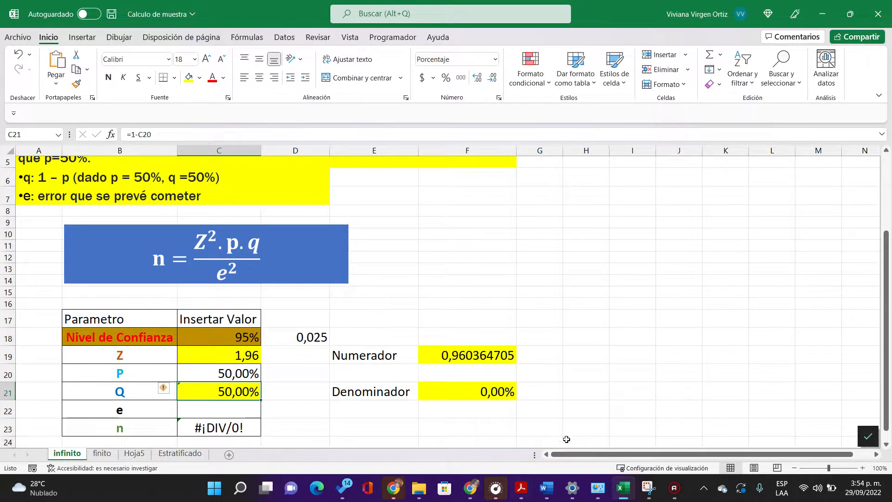
double_click(206, 392)
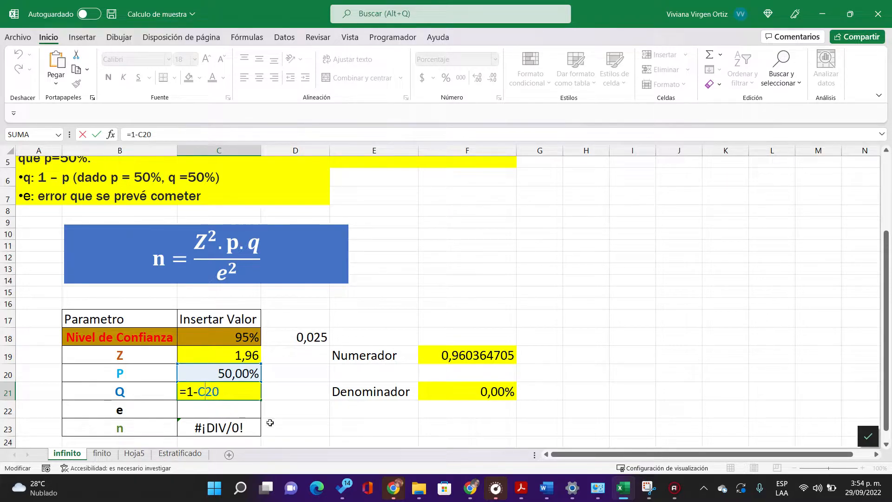
key(Return)
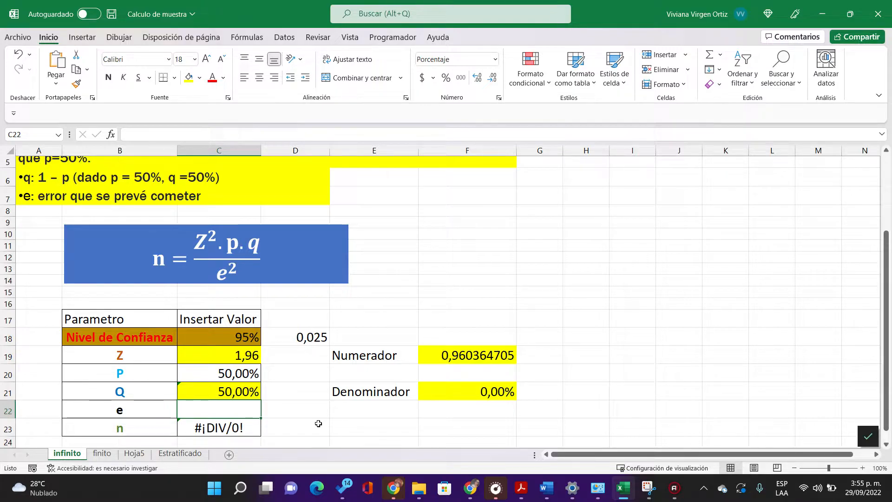
text(5%)
key(Return)
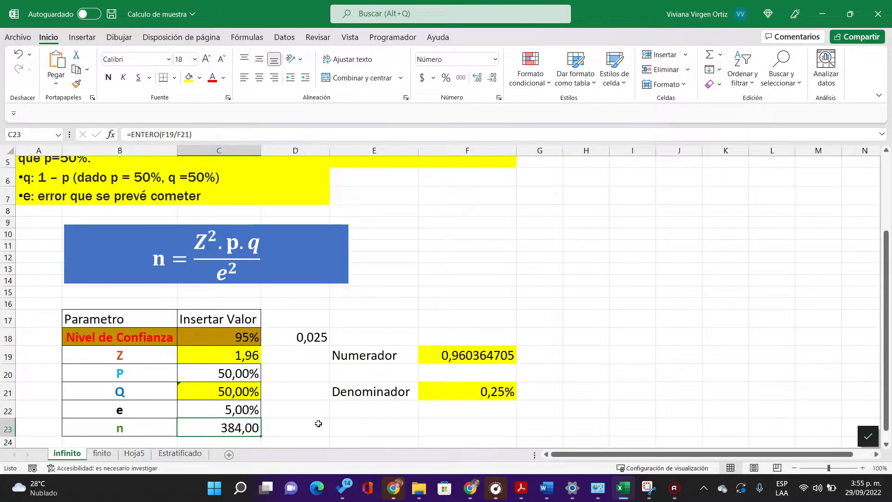
Step: Examine the formulas of the Numerador in F19, the Denominador in F21 and the sample size n in C23
click(451, 354)
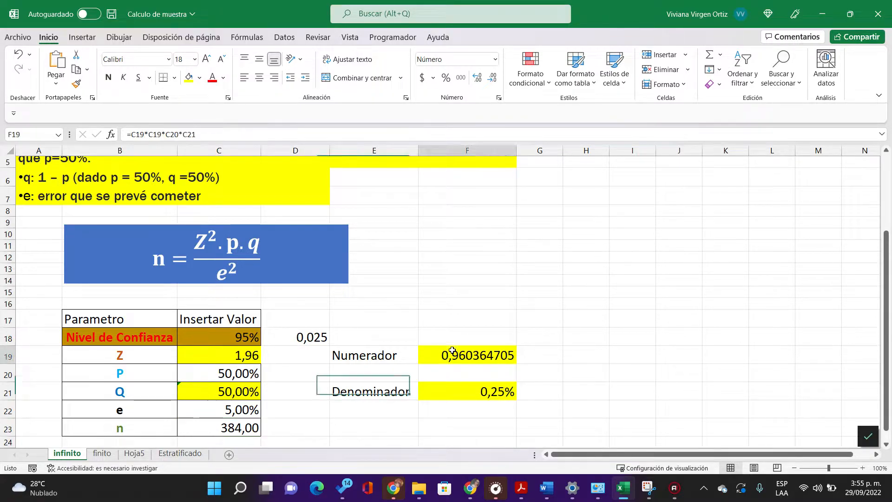
double_click(451, 354)
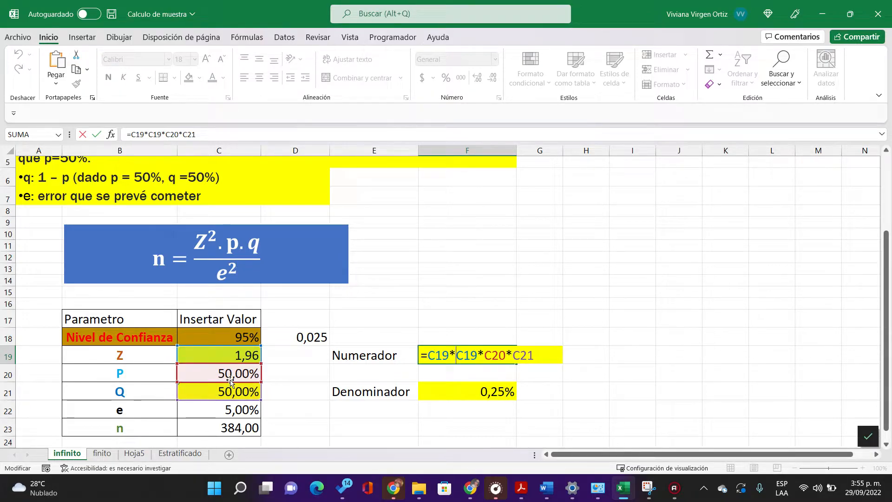
key(Return)
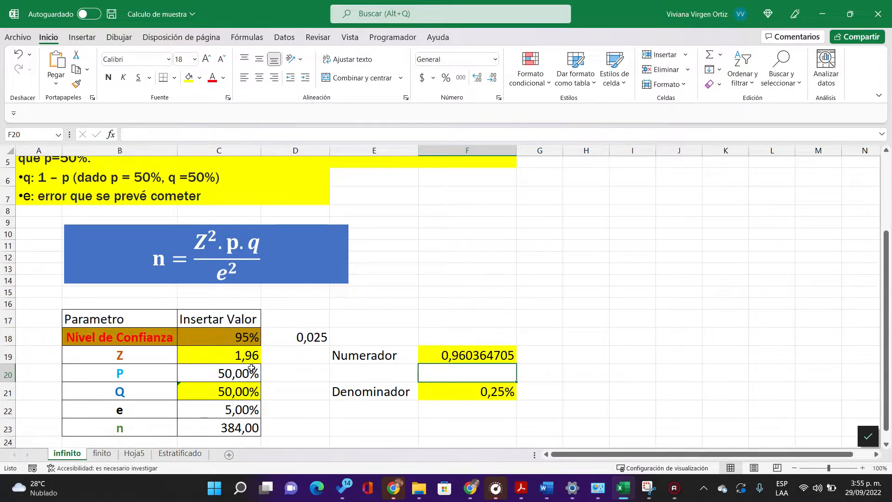
double_click(461, 393)
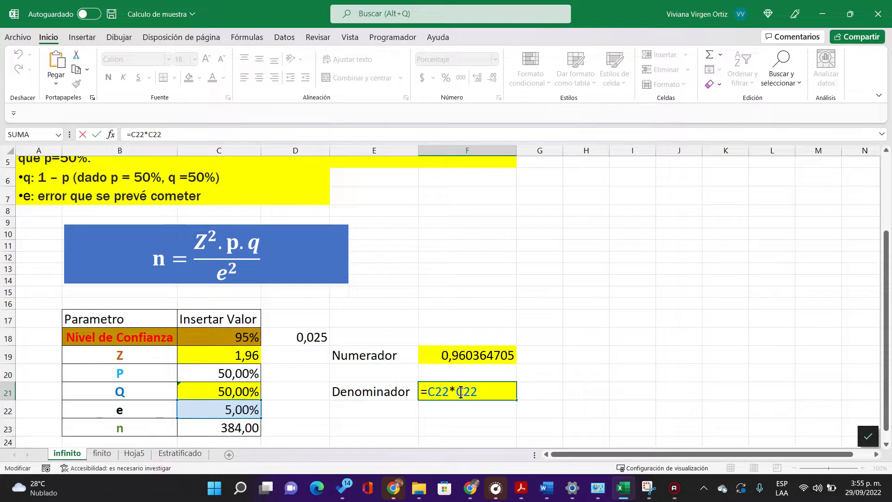
key(Return)
double_click(226, 428)
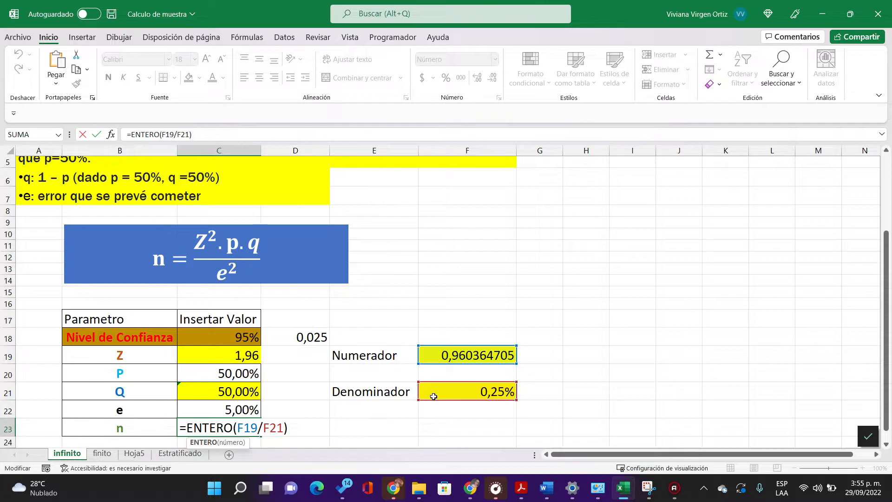
key(Return)
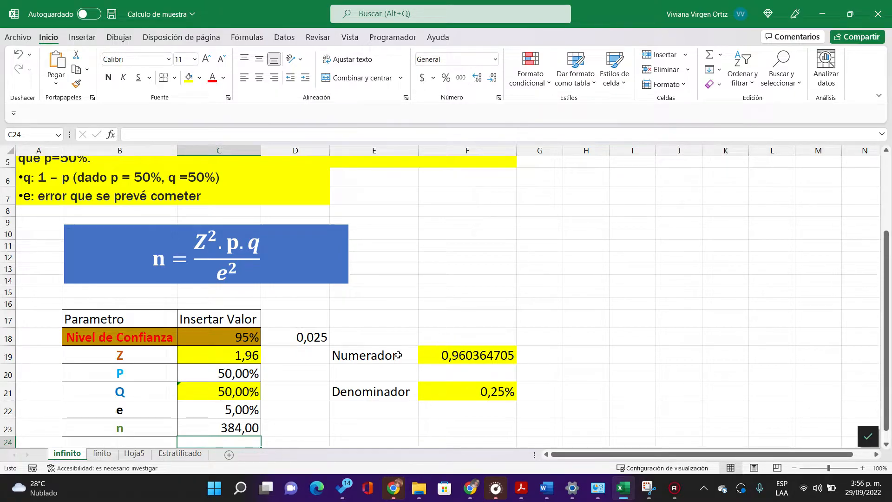
Step: Revisit the confidence level, its helper value in D18 and the Z cell, and switch to the finito sheet
click(253, 337)
drag(252, 337, 291, 338)
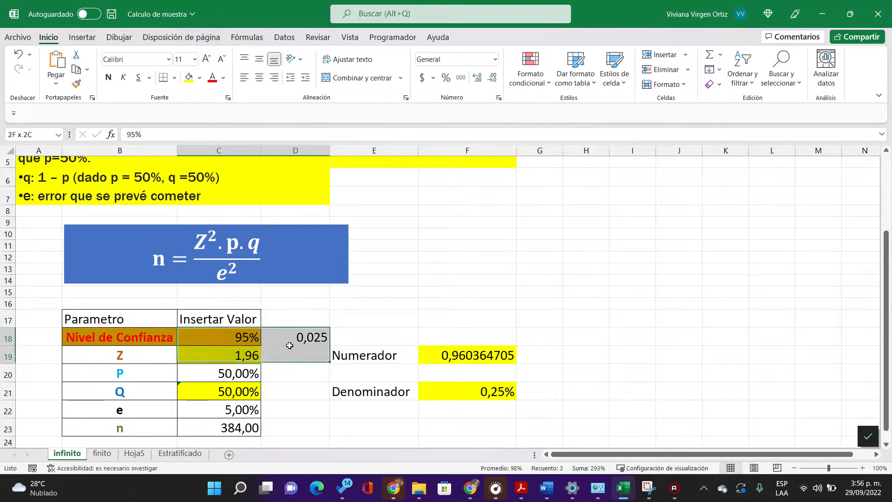
click(249, 338)
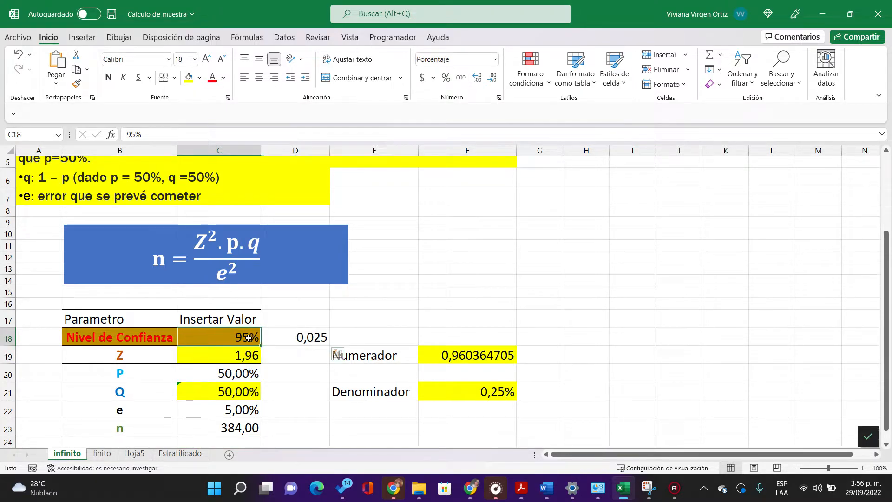
click(281, 336)
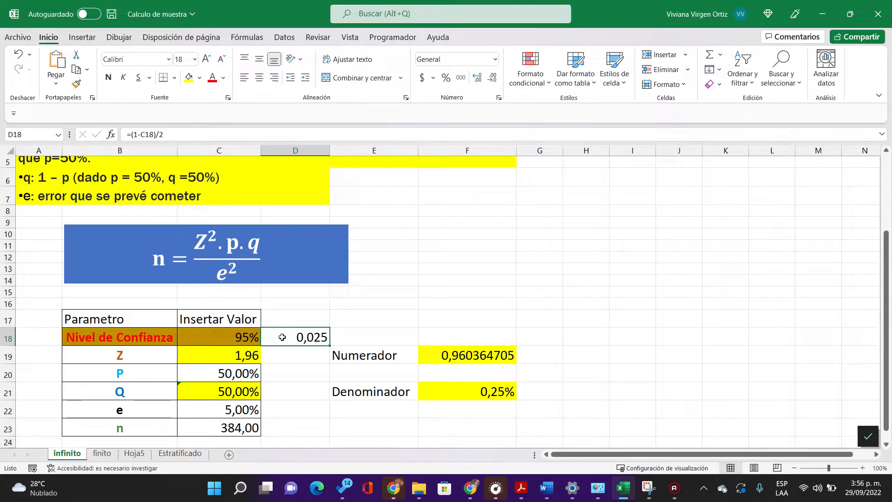
click(237, 358)
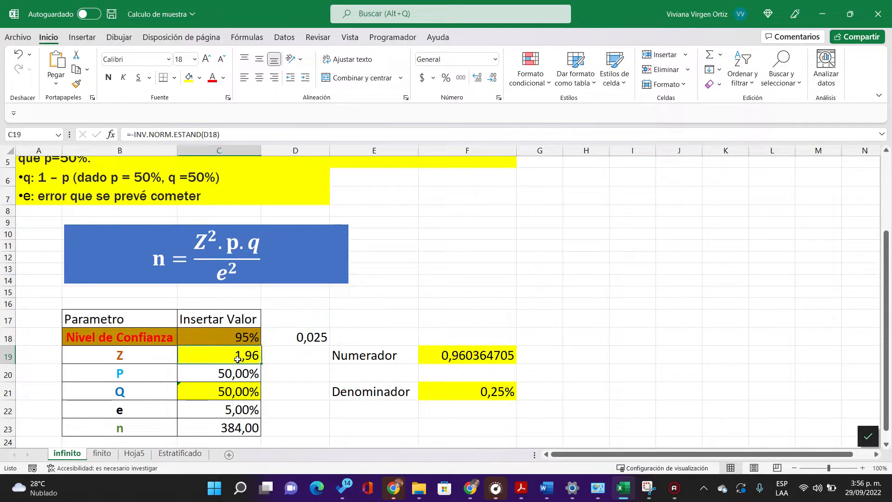
click(103, 453)
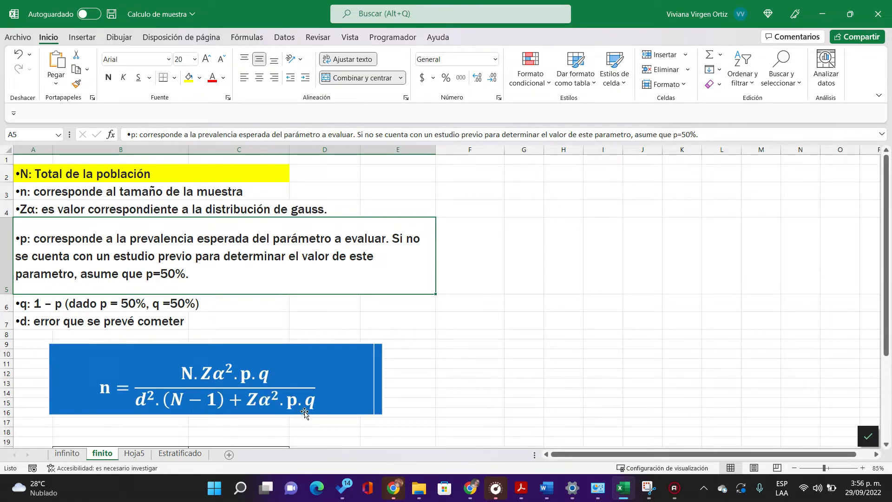
Step: Examine the formulas of the Numerador in F21 and the Denominador in F23 beside the finite-population parameter table
key(Down)
key(Down)
key(Down)
key(Down)
key(Down)
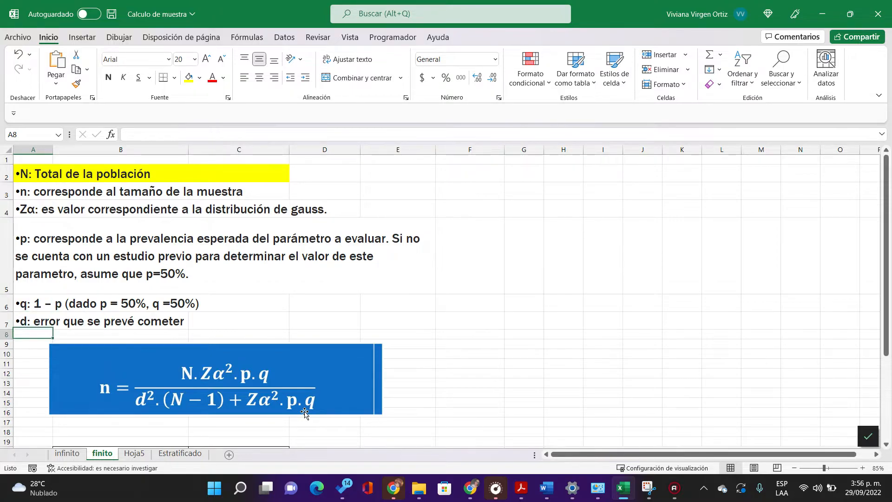
key(Down)
key(Down)
key(Down)
key(Down)
key(Down)
key(Down)
key(Down)
key(Down)
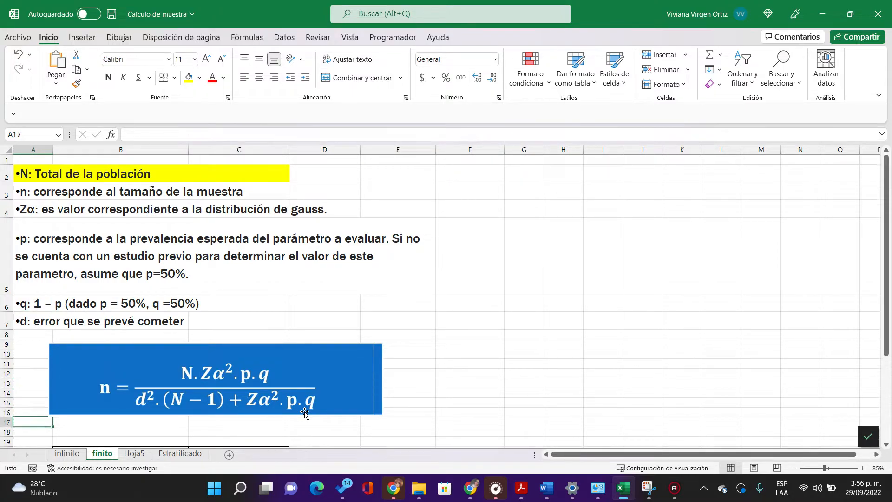
key(Down)
key(Down)
key(Down)
key(Down)
key(Down)
key(Down)
key(Down)
key(Down)
key(Down)
key(Down)
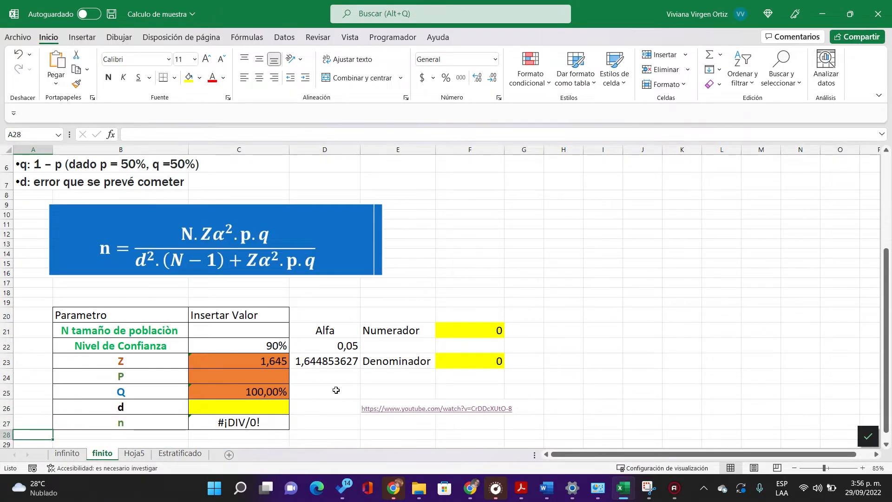
drag(433, 329, 452, 357)
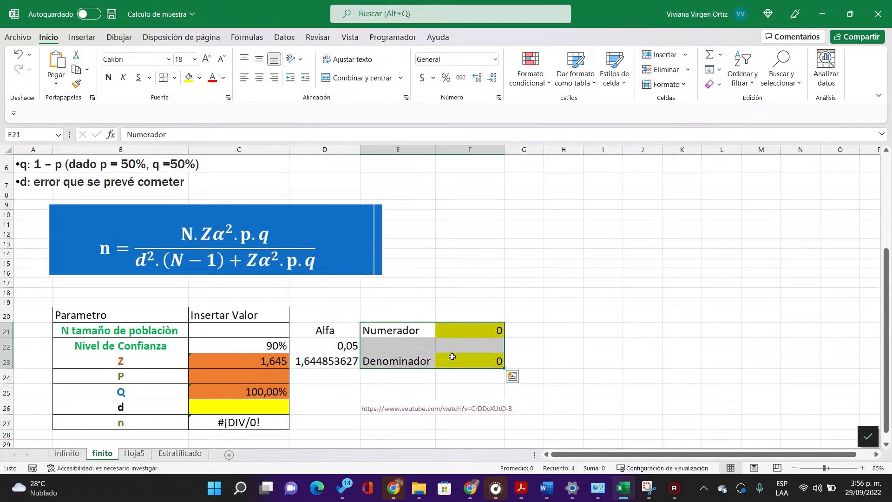
double_click(461, 331)
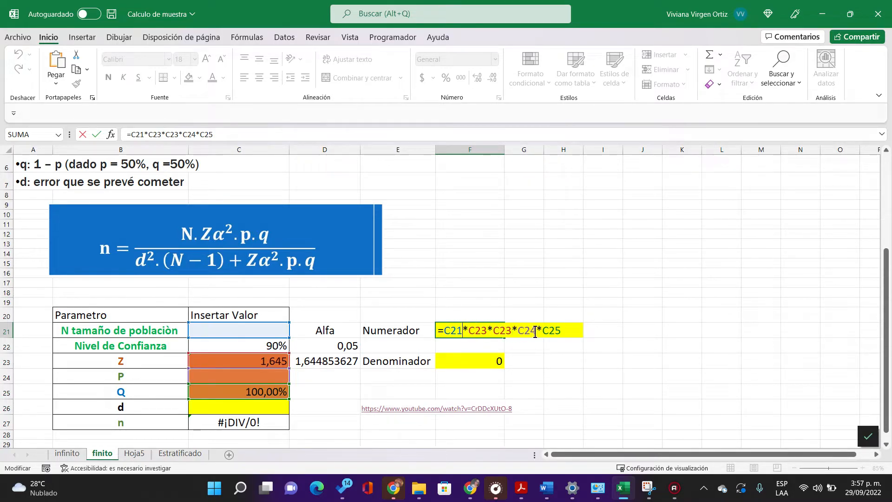
key(Return)
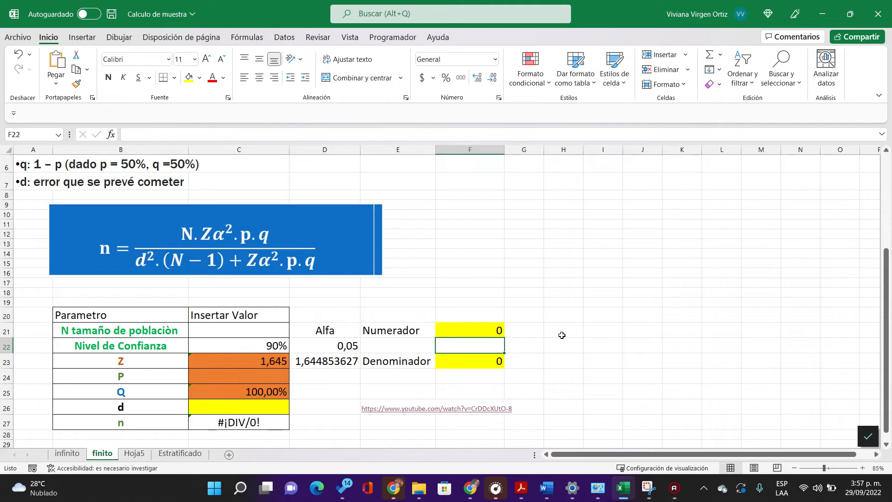
double_click(488, 362)
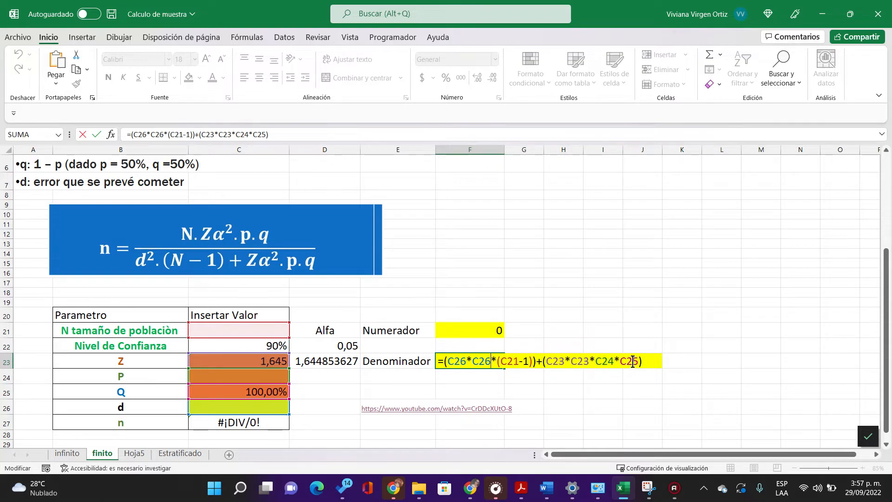
key(Return)
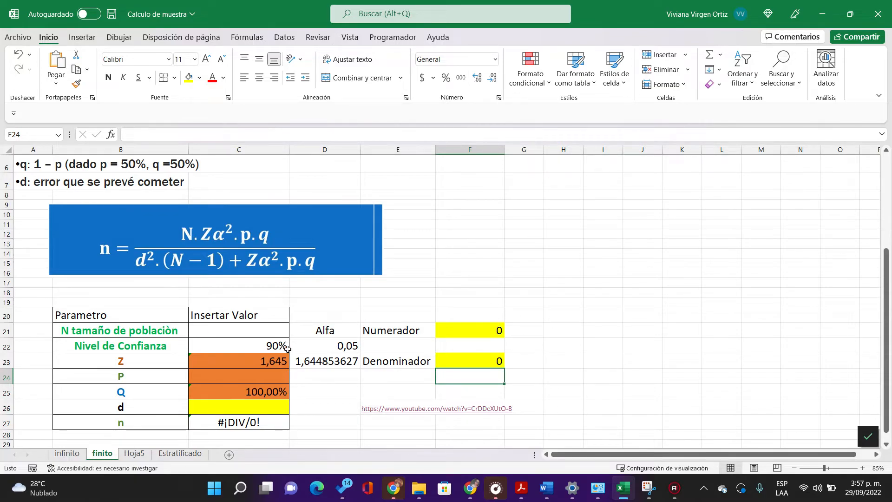
Step: Check how the Alfa cell D22 uses the confidence level and how the Z formula in C23 uses D22
click(321, 345)
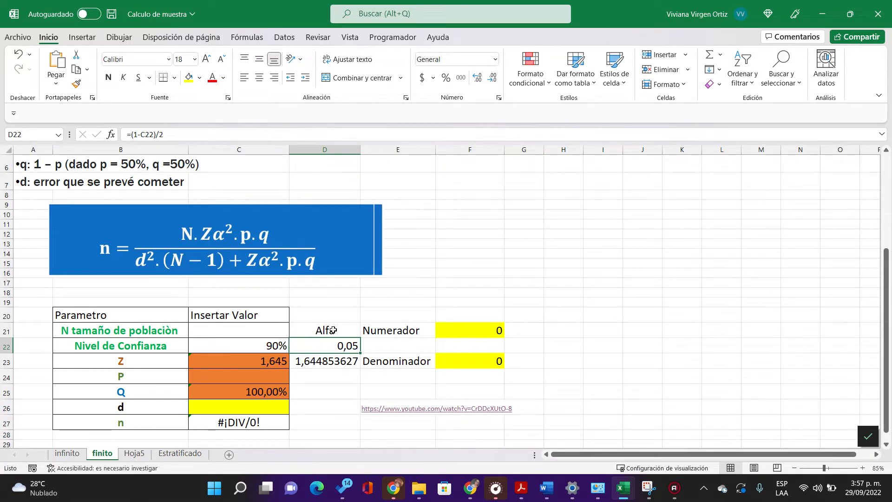
double_click(334, 342)
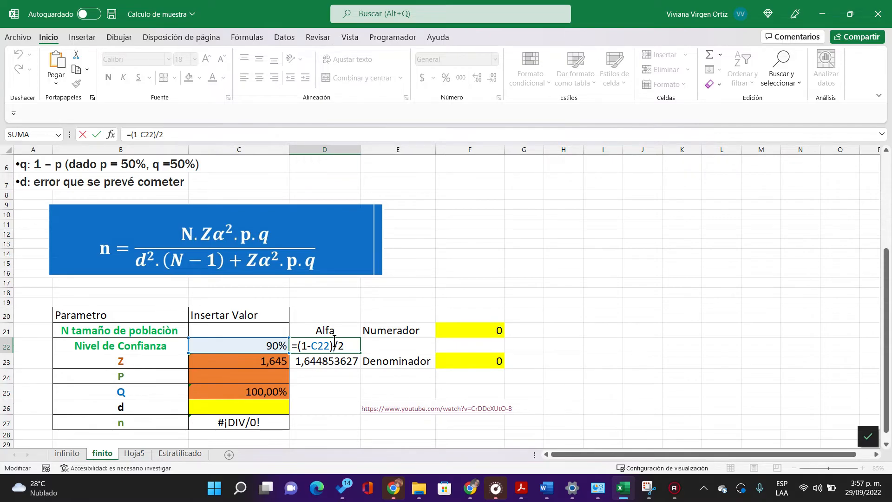
key(Return)
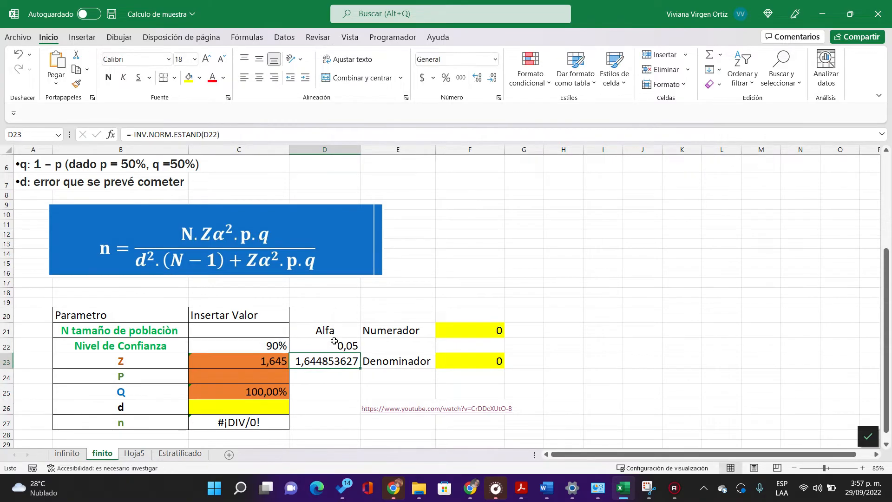
click(254, 361)
double_click(253, 361)
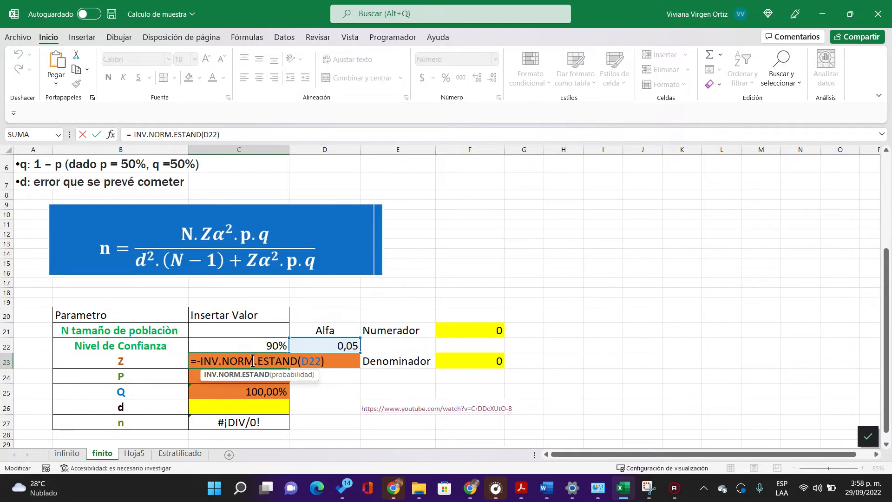
key(Return)
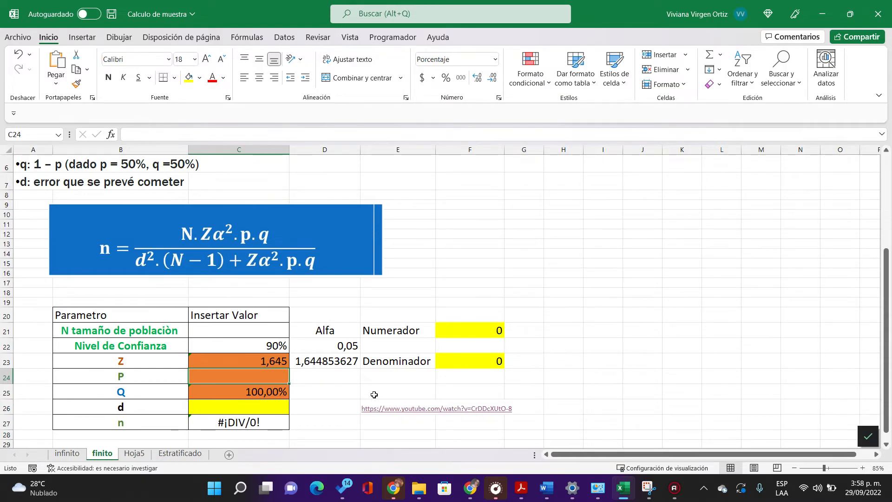
Step: Clear the duplicate Z formula from D23 and enter 1000 as the population size N in C21
click(354, 366)
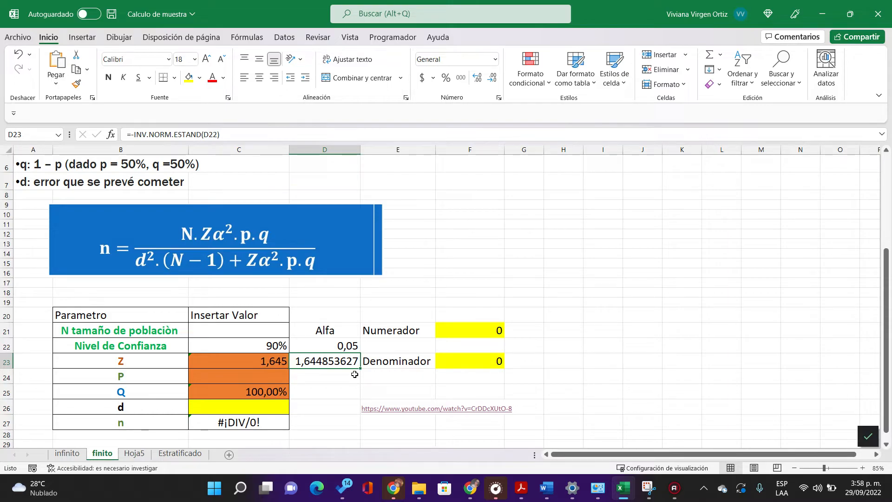
key(Delete)
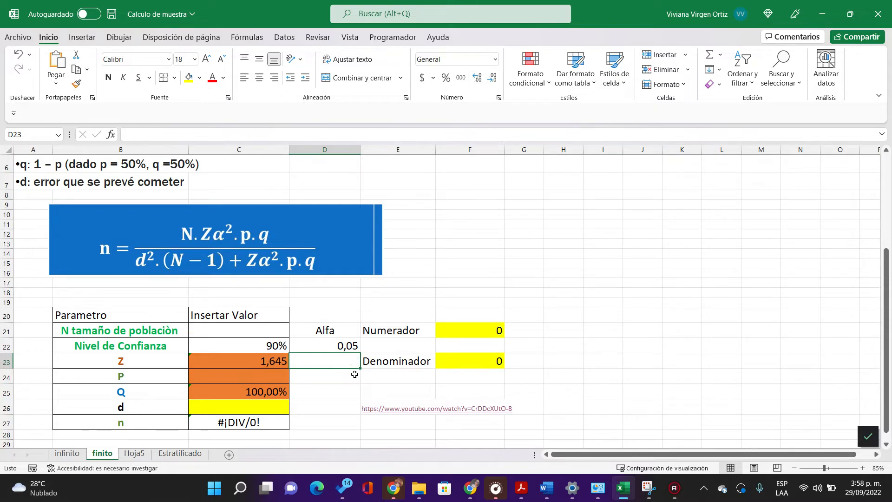
click(274, 332)
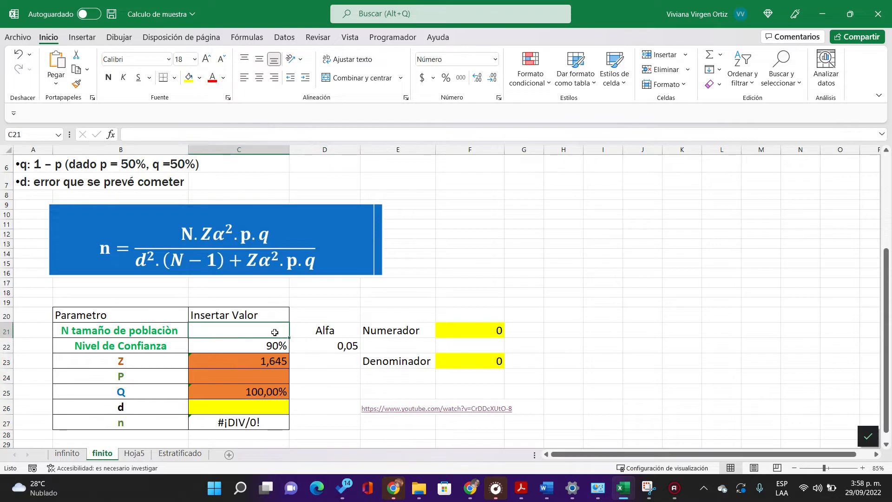
text(1000)
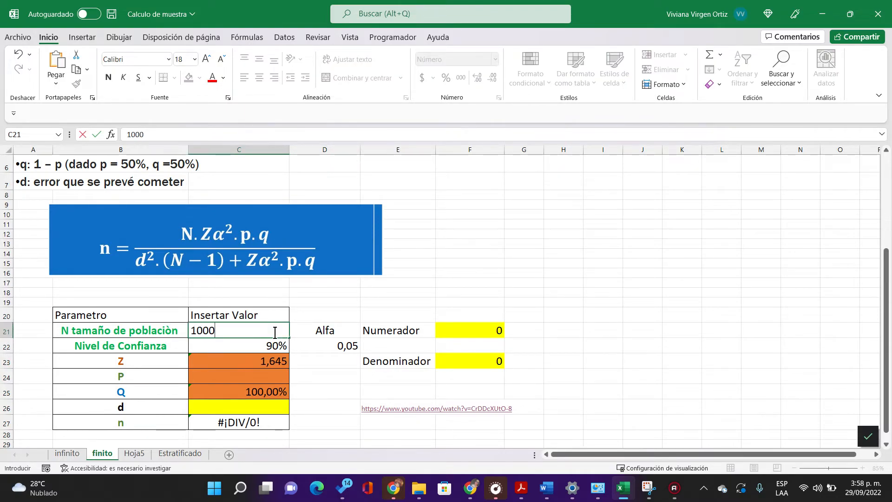
key(Return)
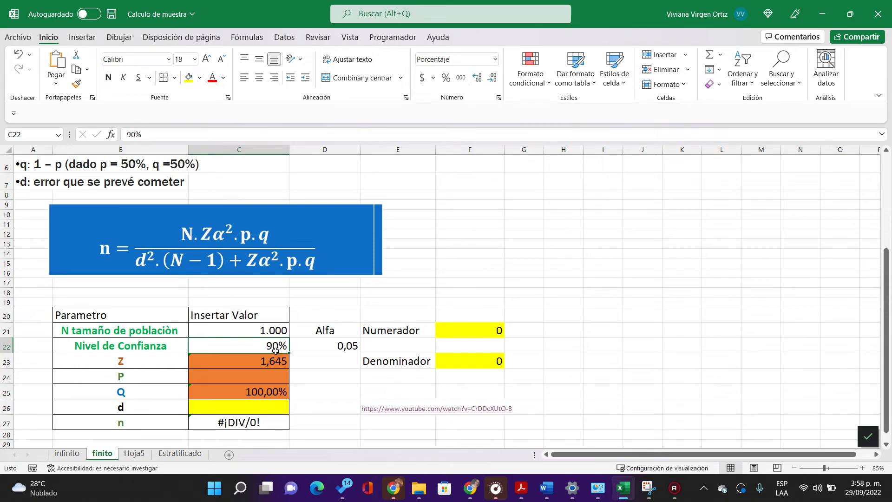
Step: Try a 95% confidence level in C22 and set it back to 90%
text(95)
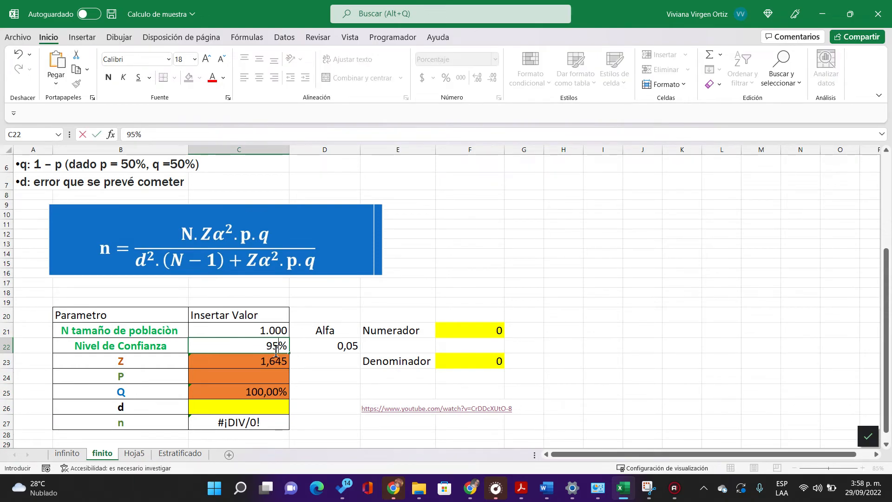
key(Return)
click(275, 349)
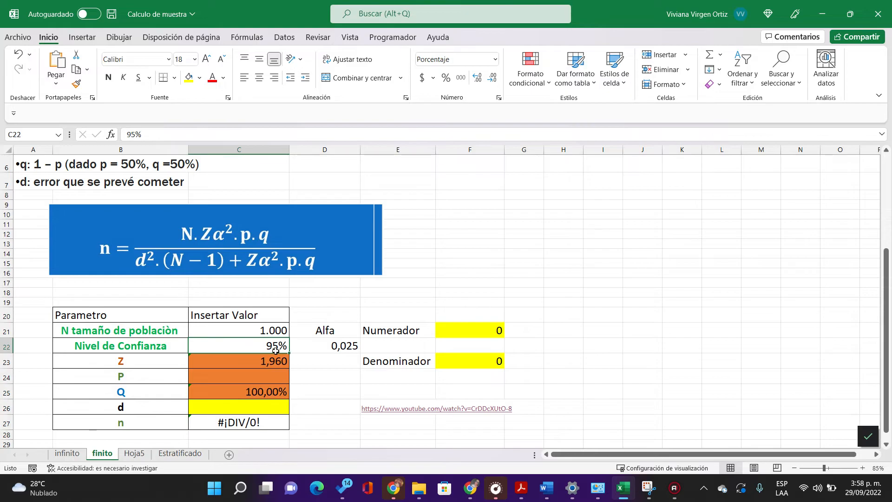
text(90)
key(Return)
key(Return)
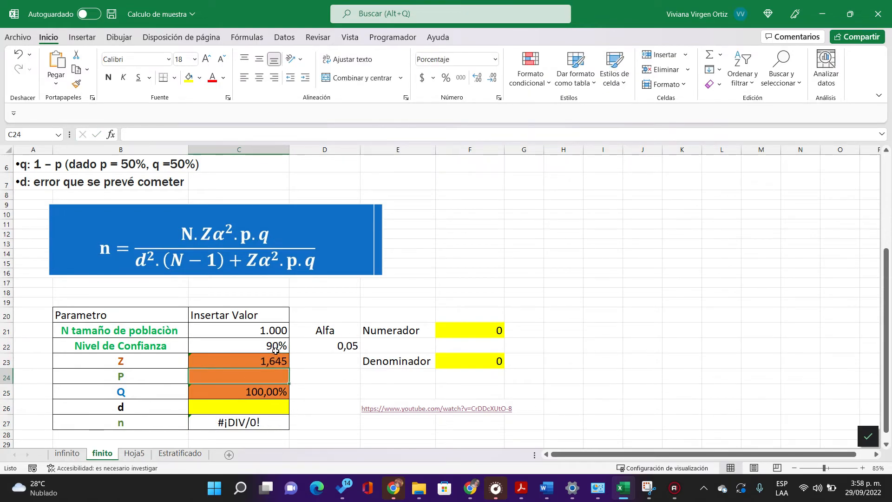
Step: Enter 50% for P in C24 and 5% for the error d in C26
text(50)
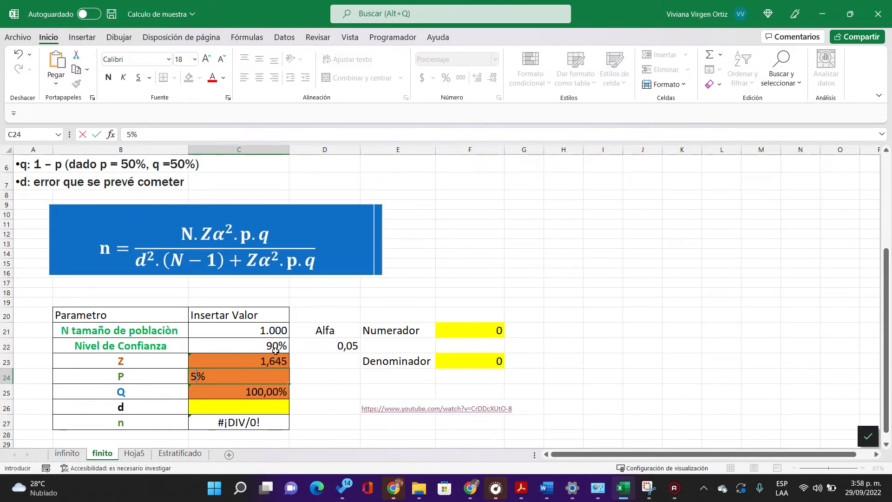
key(Return)
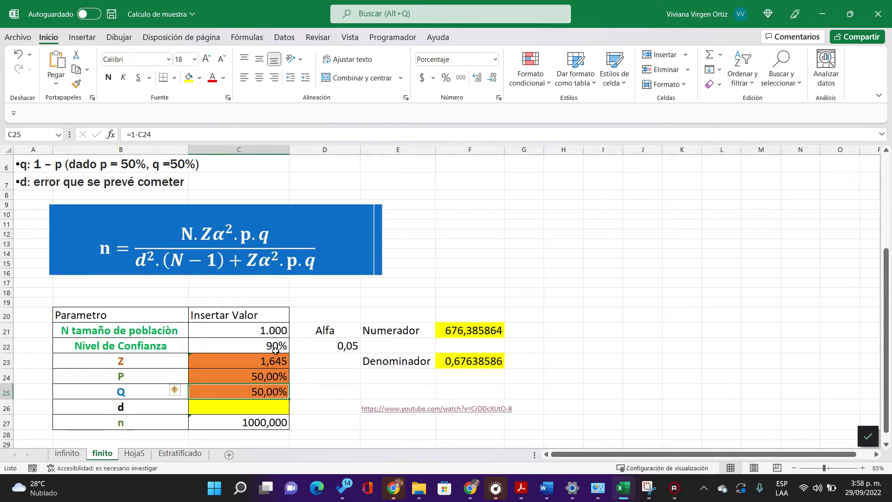
key(Return)
text(5)
key(Return)
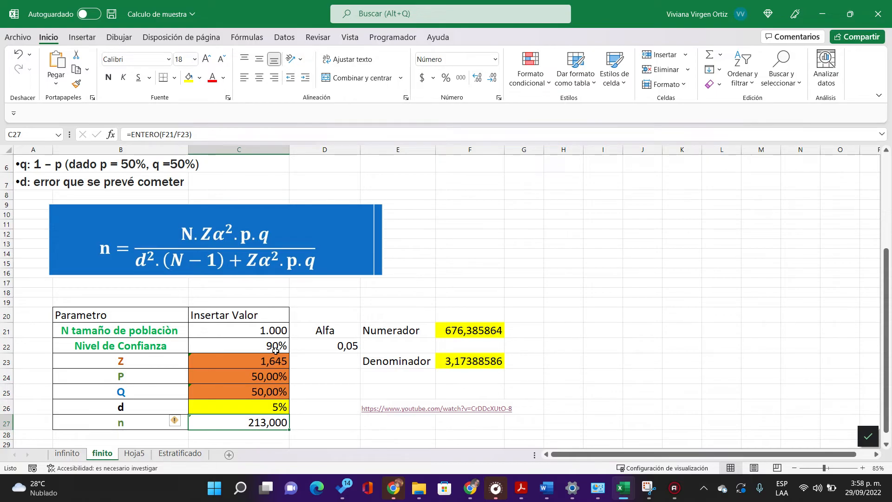
Step: Try an error d of 10% in C26 to compare the sample size
key(Up)
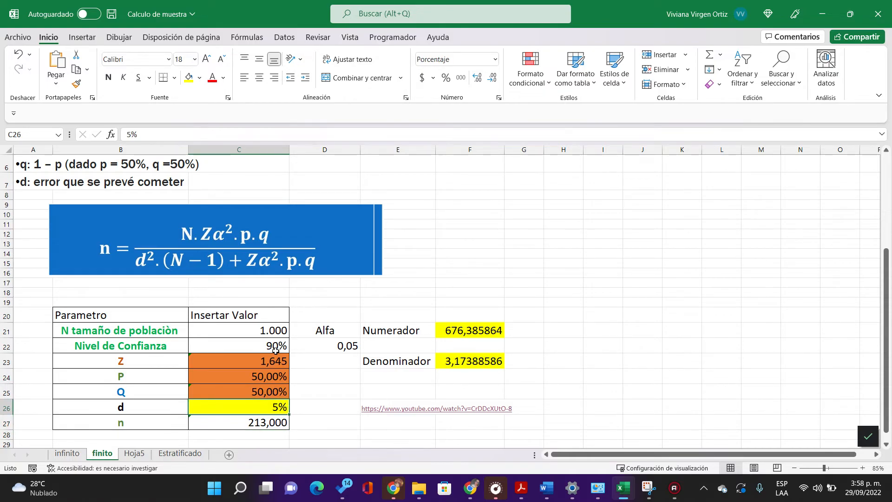
text(10)
key(Return)
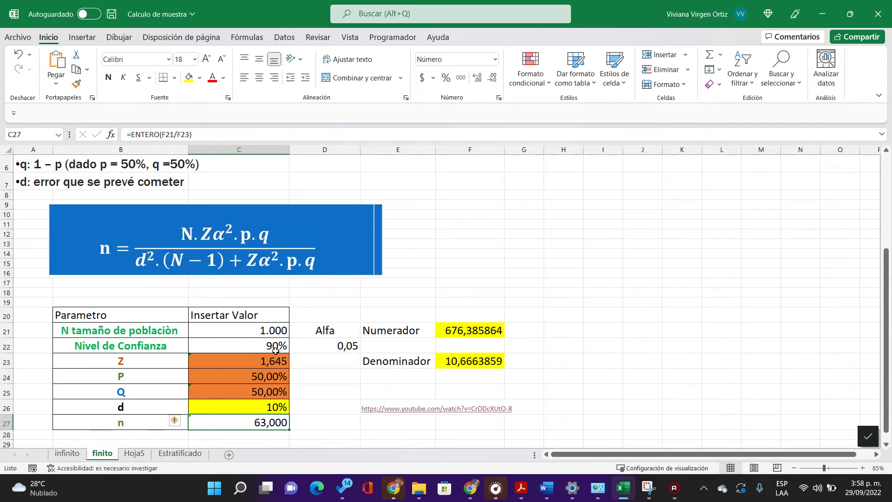
Step: Go over the parameter rows from the confidence level down to the error d
key(Up)
key(Up)
key(Up)
key(Up)
key(Up)
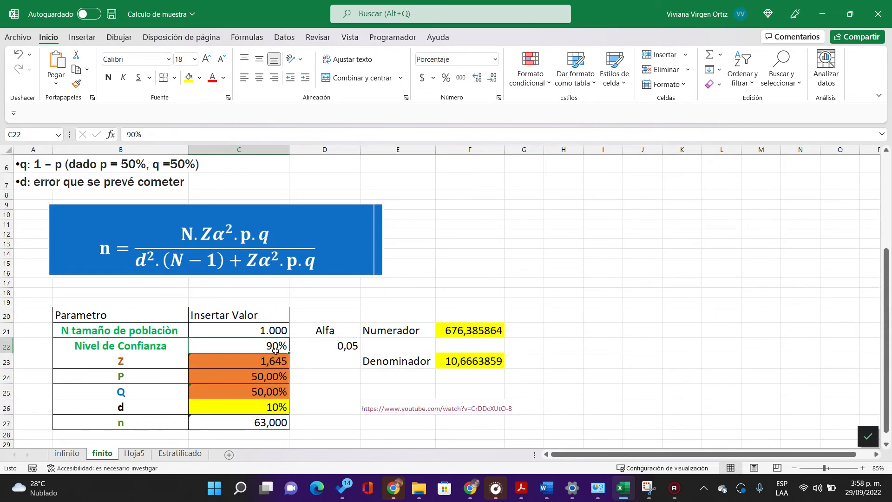
key(Left)
key(Right)
key(Down)
key(Down)
key(Down)
key(Down)
key(Left)
key(Left)
key(Right)
key(Right)
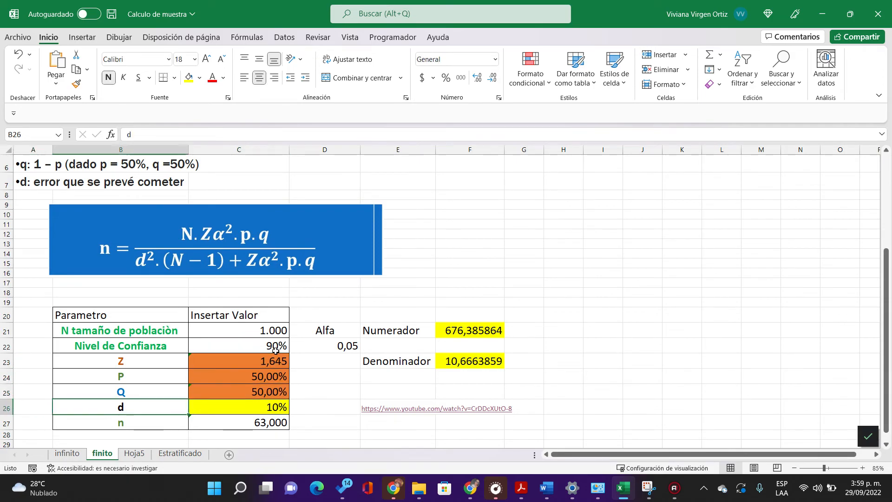
Step: Set the confidence level in C22 to 95% and compare it with the error d in C26
key(Up)
key(Up)
key(Up)
key(Up)
key(Up)
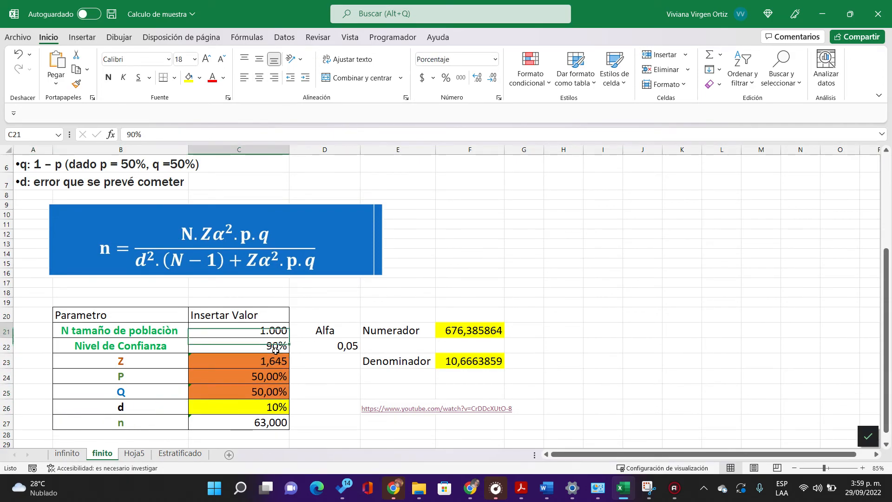
key(Down)
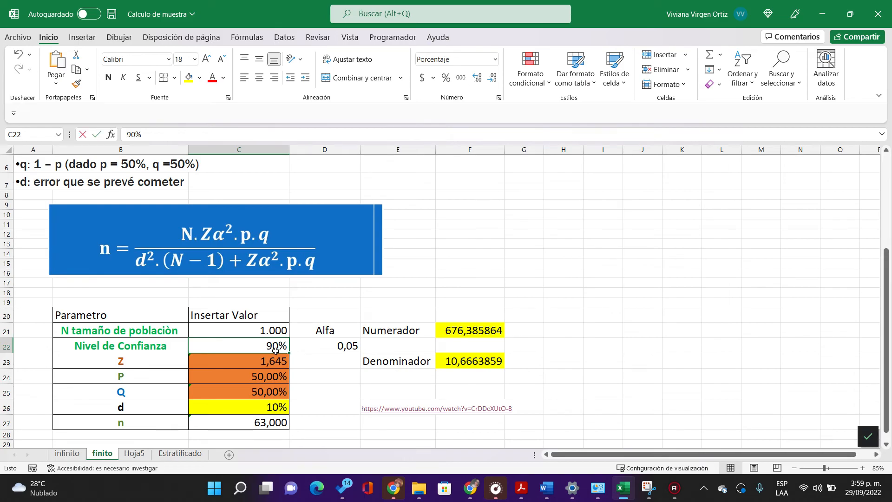
text(95)
key(Return)
key(Down)
key(Down)
key(Down)
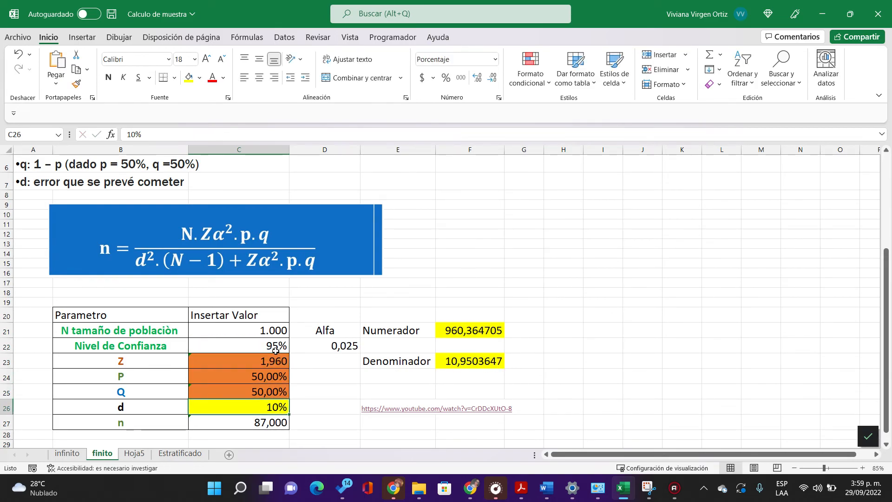
key(Up)
key(Up)
key(Up)
key(Up)
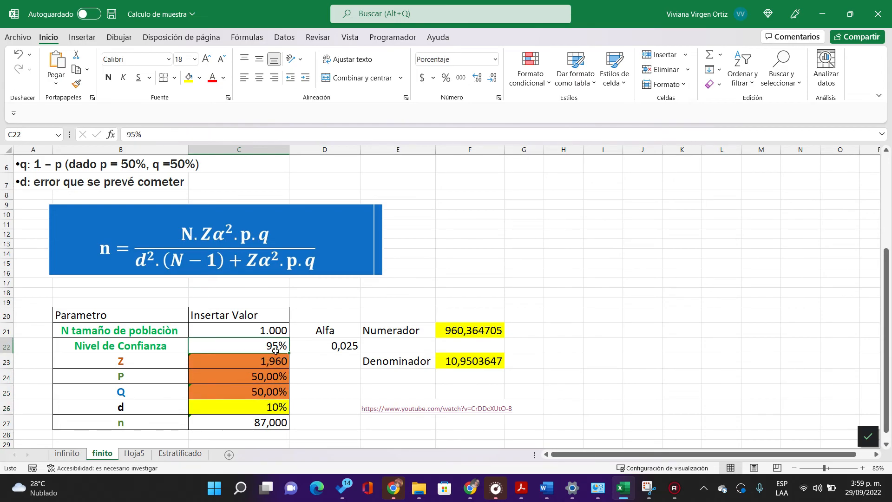
Step: Try errors of 6% and 10% for d in C26 at the 95% confidence level
key(Down)
key(Down)
key(Down)
key(Down)
key(Down)
key(Up)
text(6)
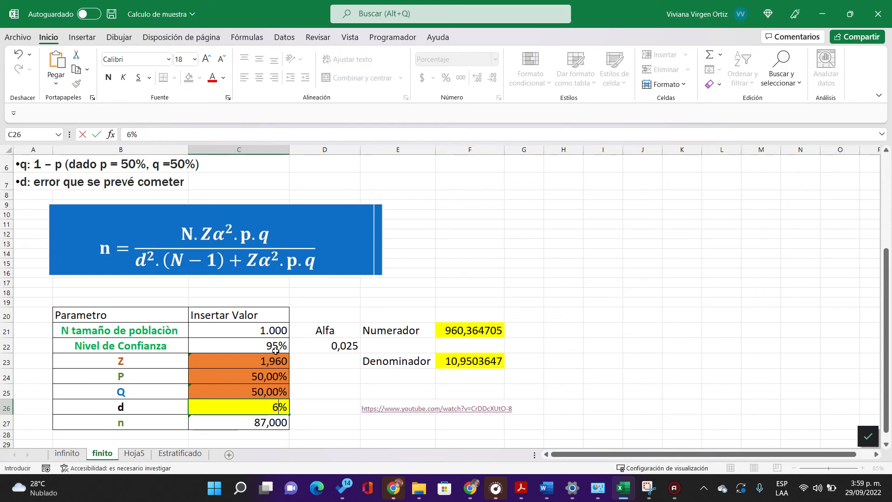
key(Return)
key(Up)
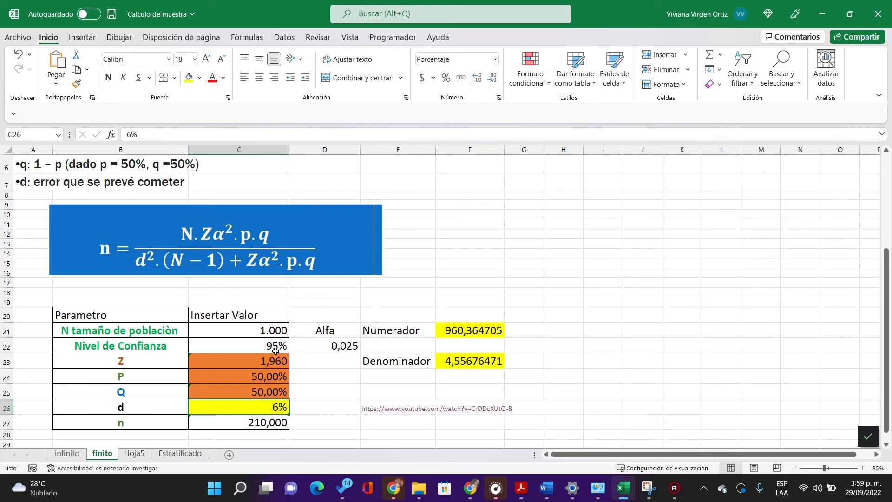
text(10)
key(Return)
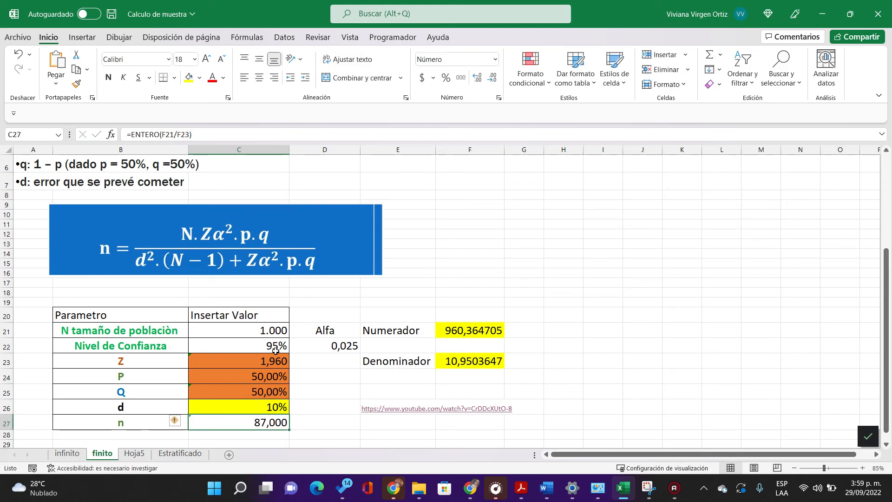
Step: Try an error d of 5% in C26 and set it to 1%
key(Up)
text(5)
key(Return)
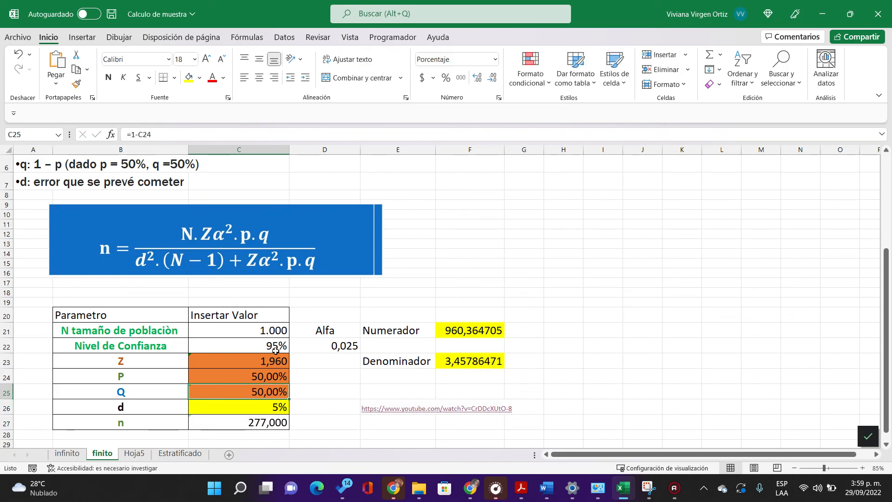
key(Up)
text(1)
key(Return)
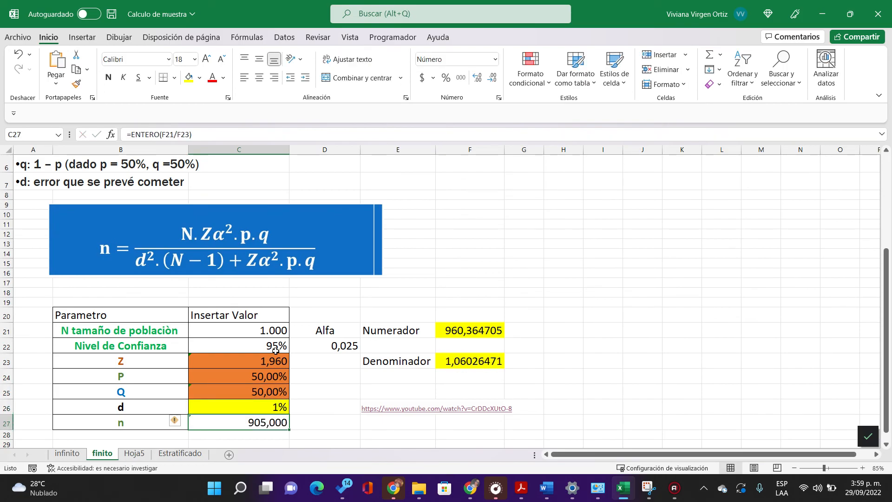